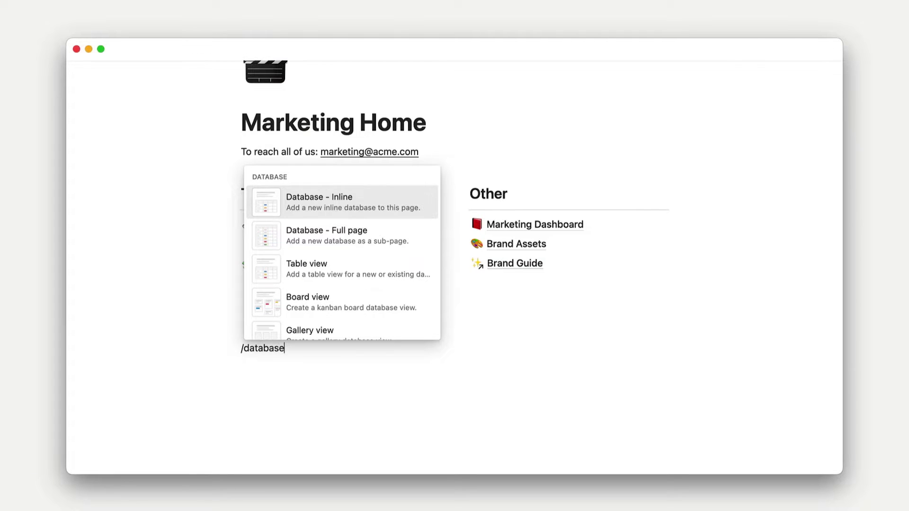
- Insert a linked Table view from the /database menu on Marketing Home
key("Down")
key("Down")
key("Return")
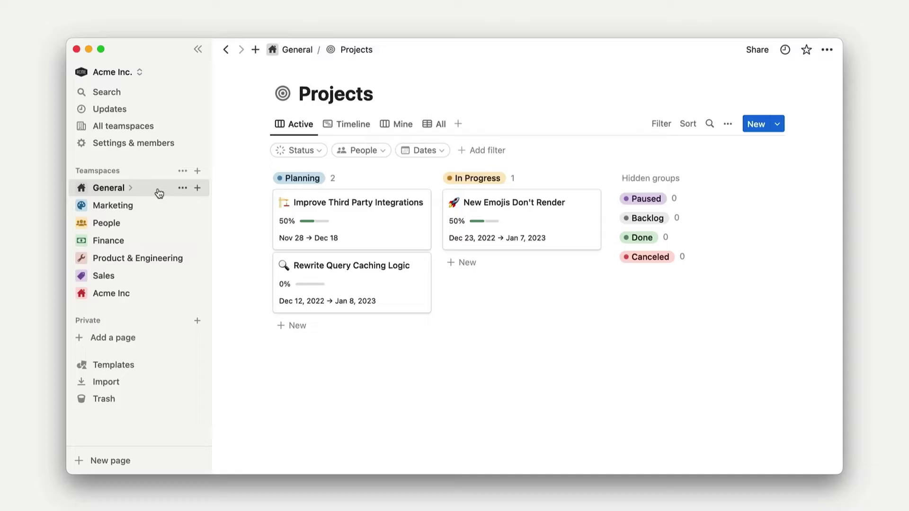
- Expand the General teamspace, preview Tasks, Docs and Meeting Notes, then return to Projects
left_click(160, 193)
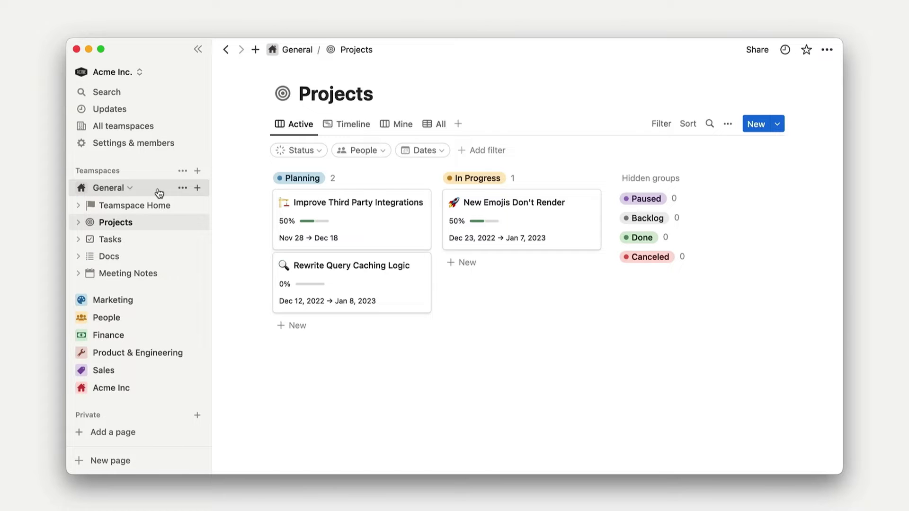
left_click(159, 240)
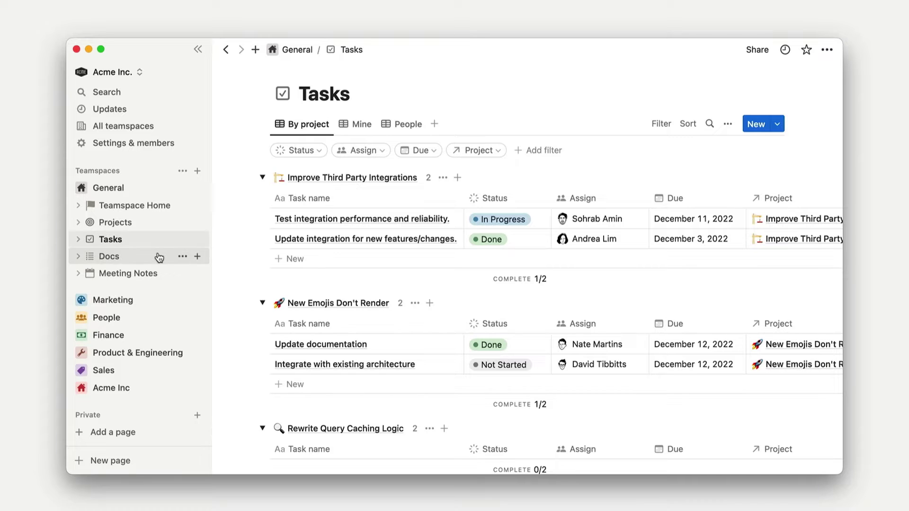
left_click(159, 257)
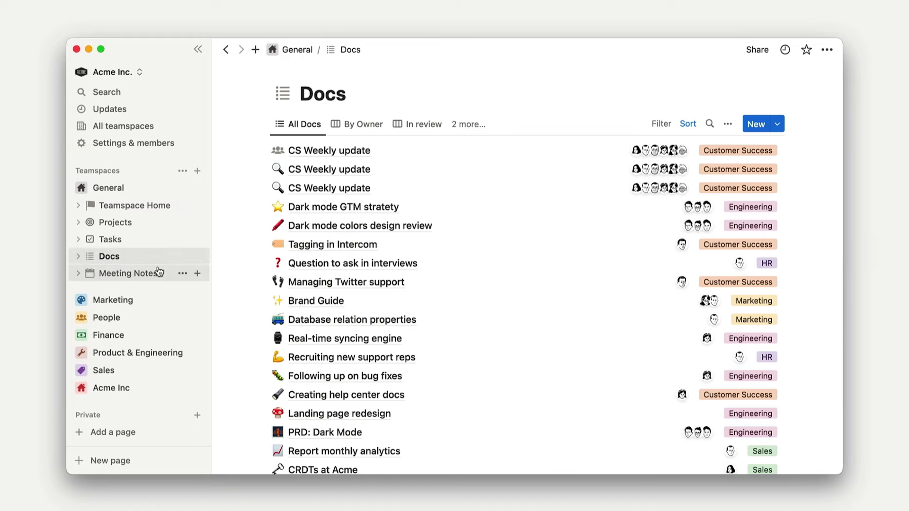
left_click(159, 275)
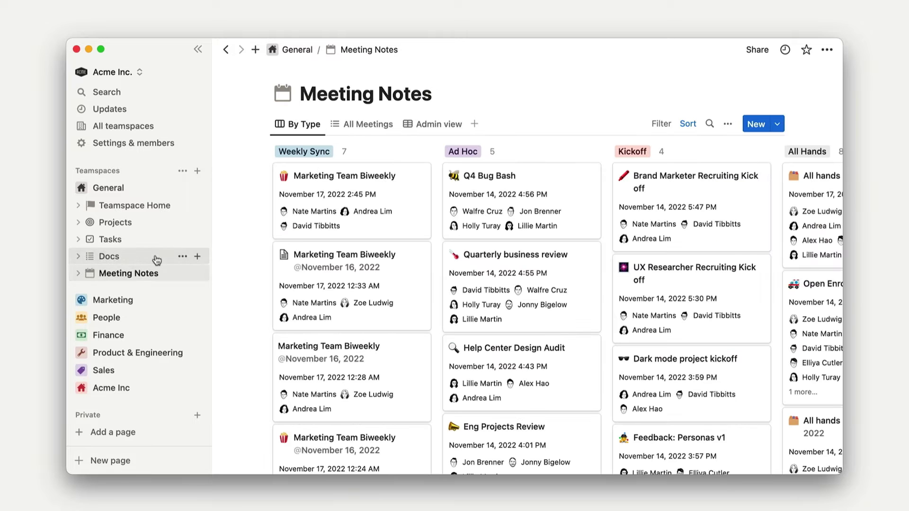
left_click(151, 222)
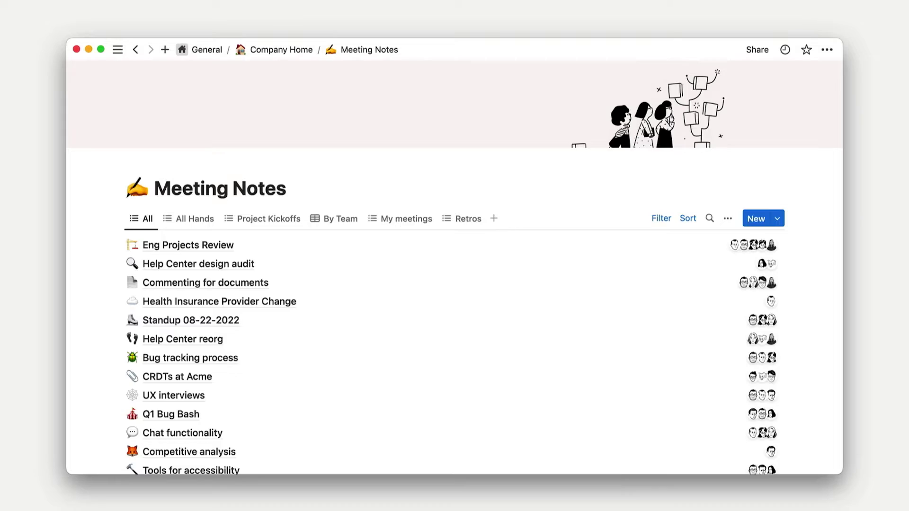
scroll(454, 267, "down", 5)
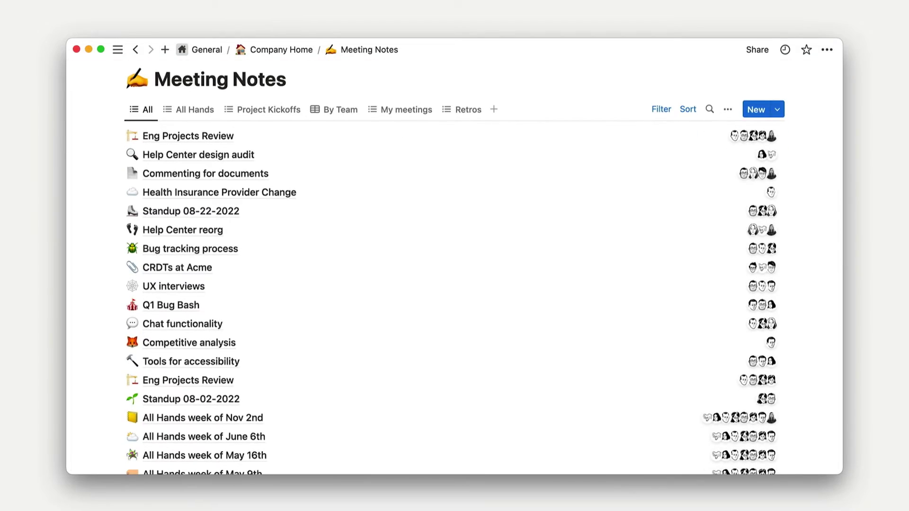
scroll(455, 267, "down", 5)
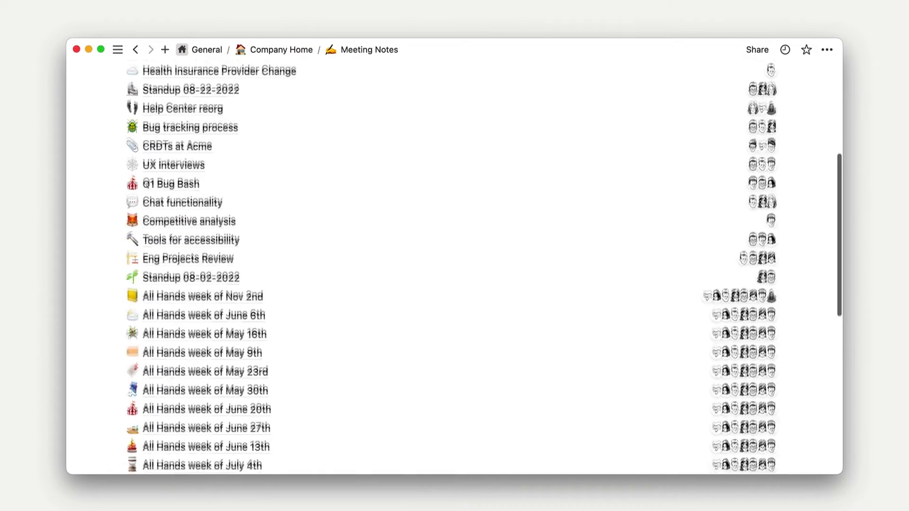
scroll(455, 268, "down", 5)
scroll(454, 267, "down", 5)
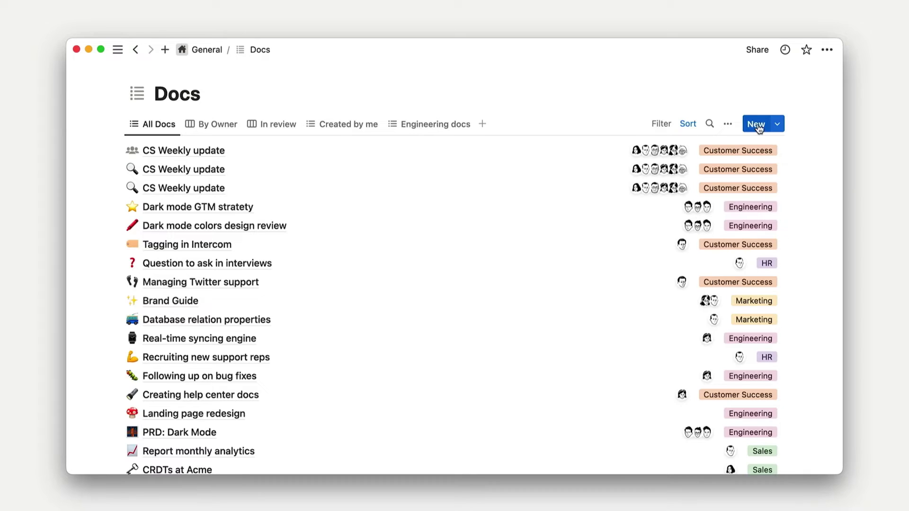
- Create a new Docs page from the Technical Spec template and review its sections
left_click(758, 124)
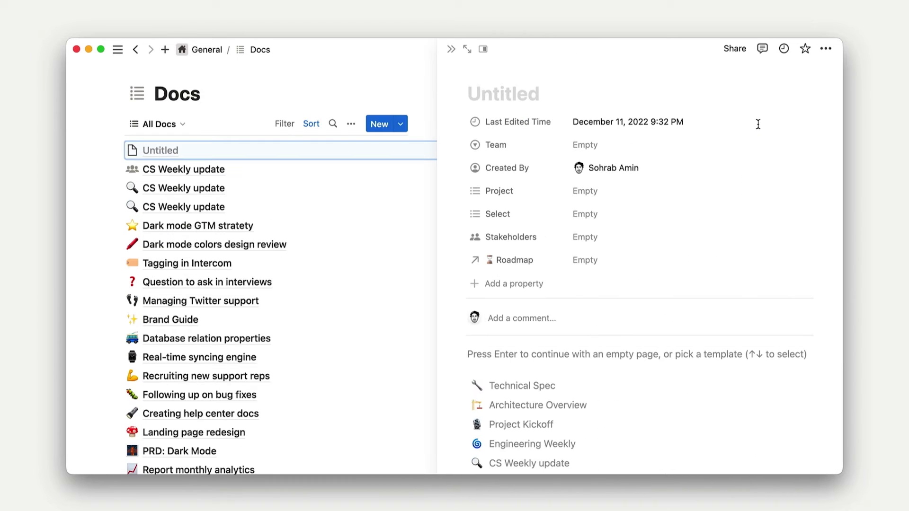
scroll(758, 125, "down", 3)
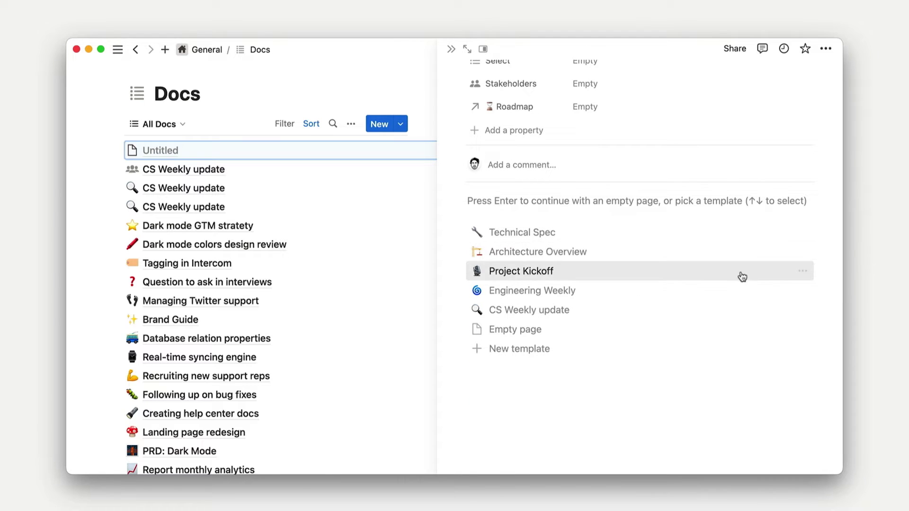
left_click(728, 246)
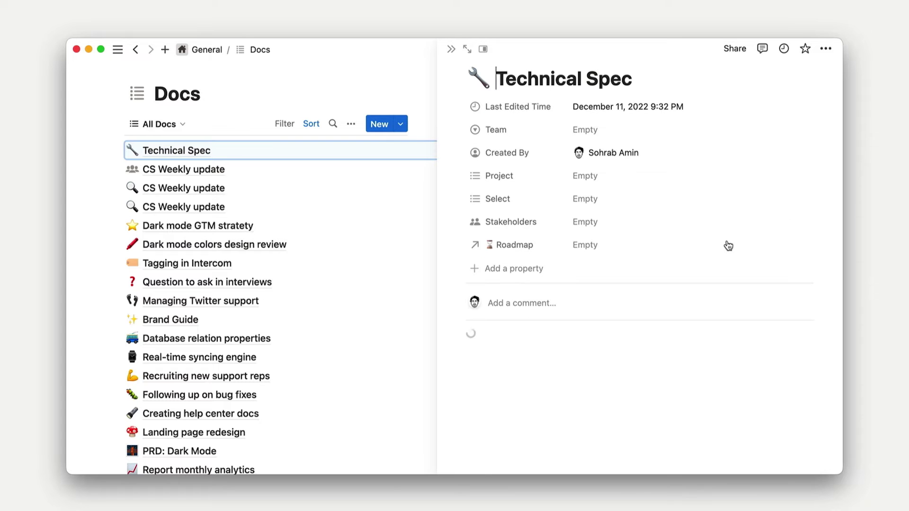
scroll(728, 246, "down", 3)
scroll(728, 245, "down", 3)
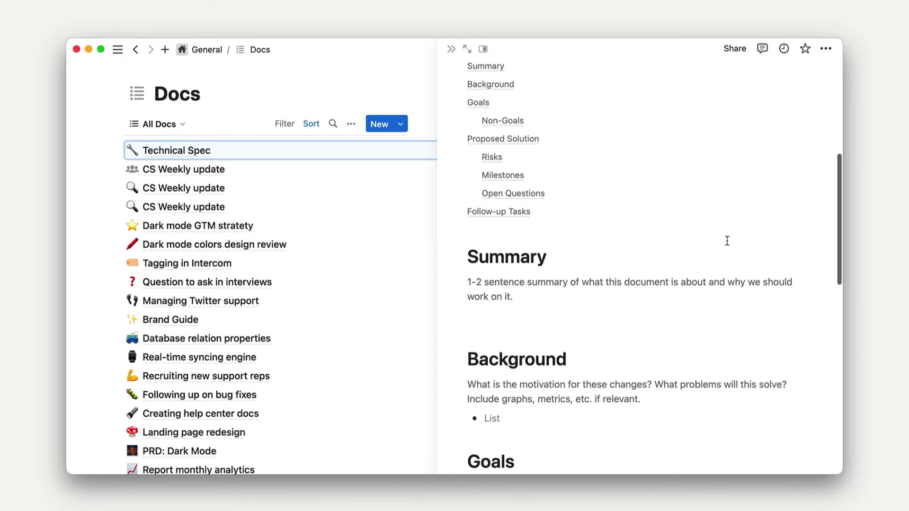
scroll(727, 241, "down", 3)
scroll(727, 241, "down", 3)
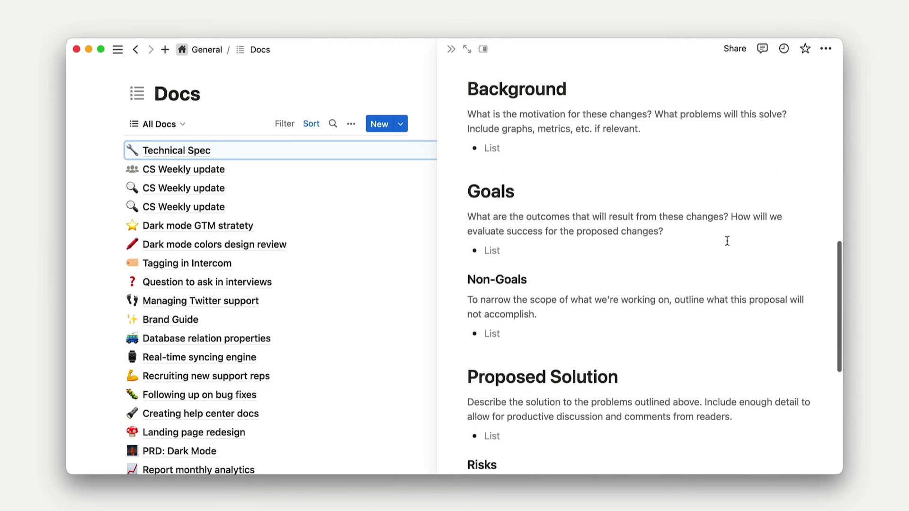
scroll(727, 241, "up", 12)
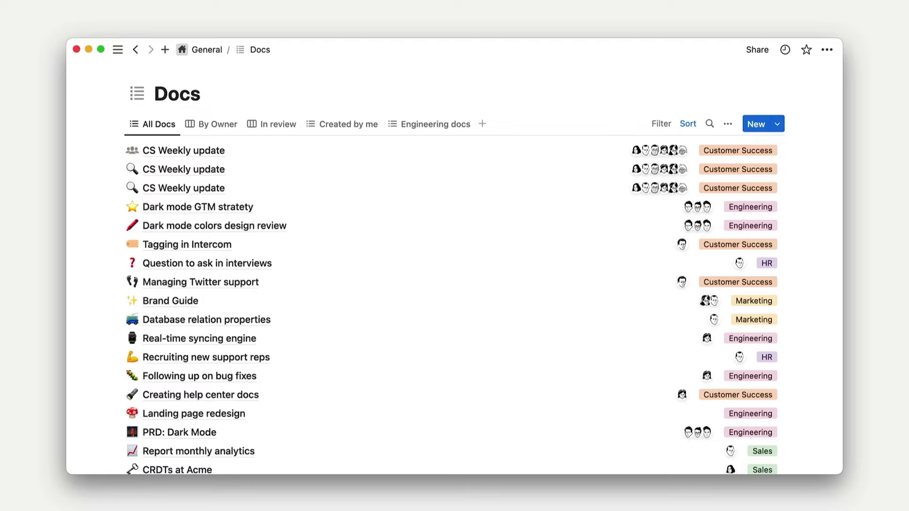
- Insert a Table view in Engineering Wiki sourced from Docs, copying the Engineering docs view
scroll(483, 271, "down", 2)
scroll(483, 267, "down", 2)
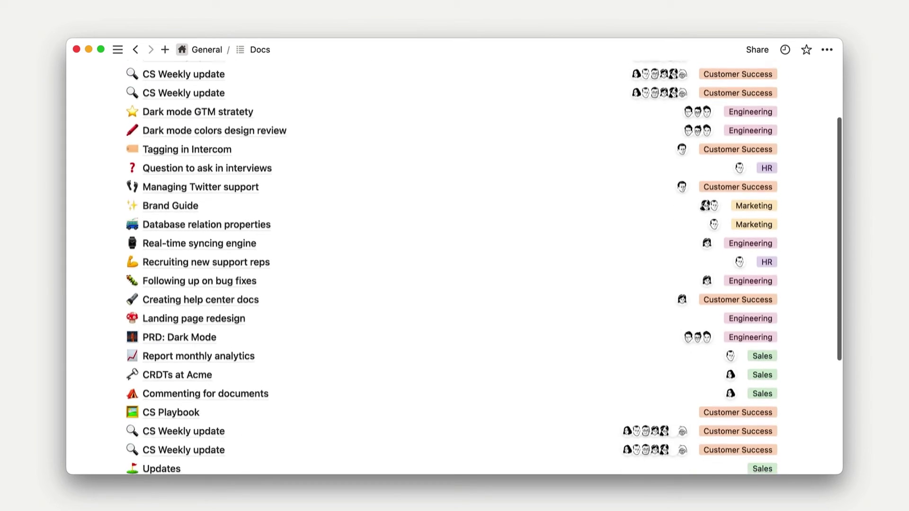
scroll(483, 268, "down", 4)
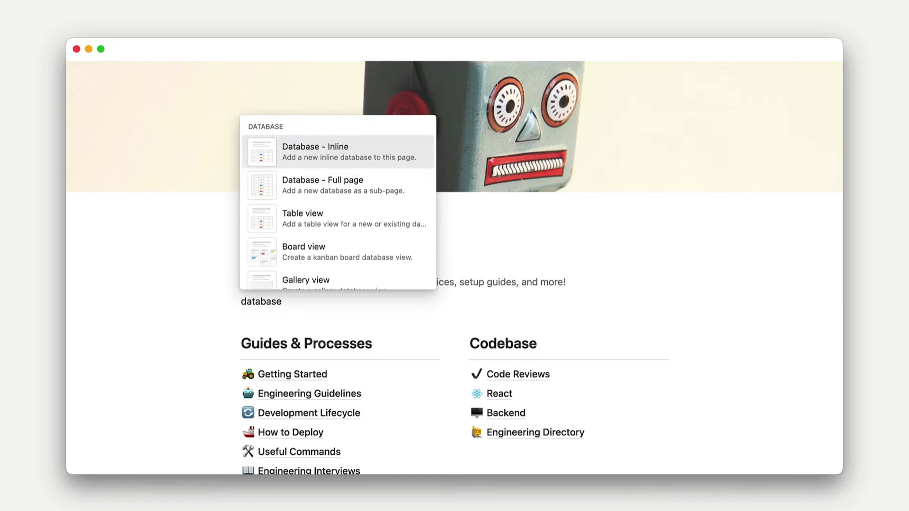
key("Down")
key("Down")
key("Return")
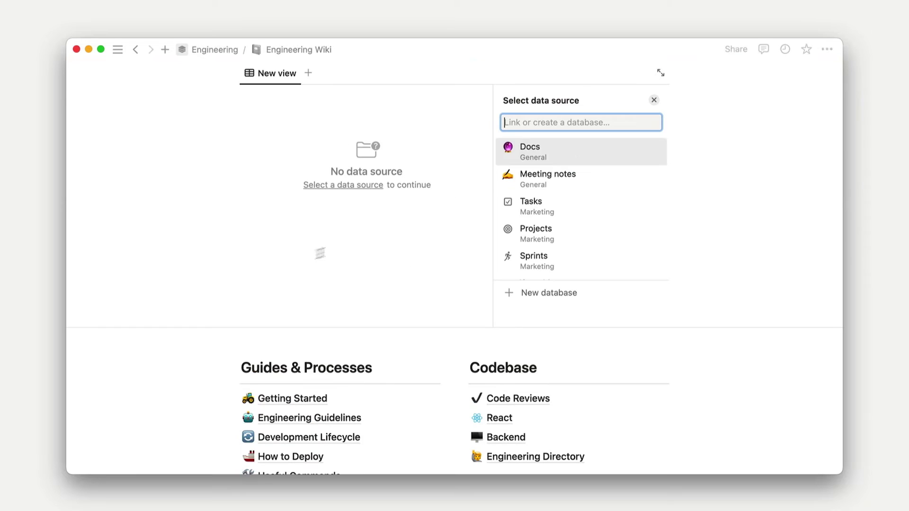
left_click(607, 152)
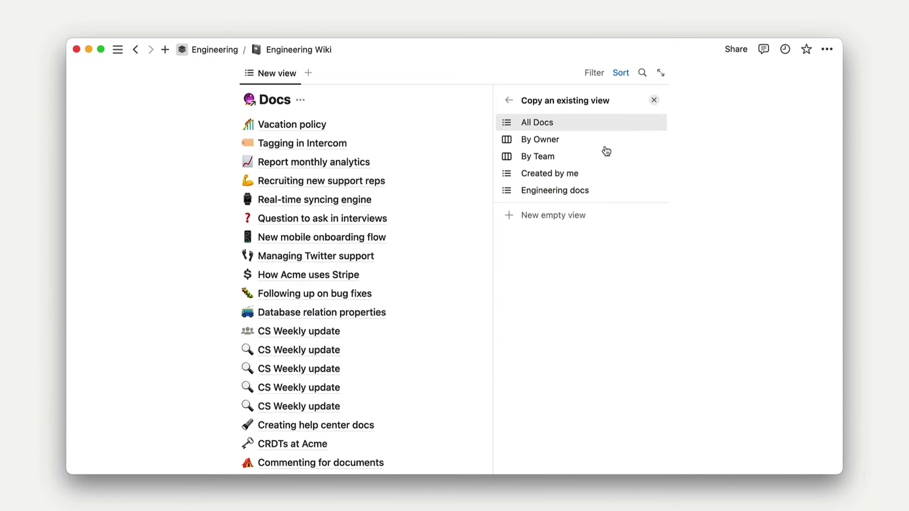
left_click(601, 191)
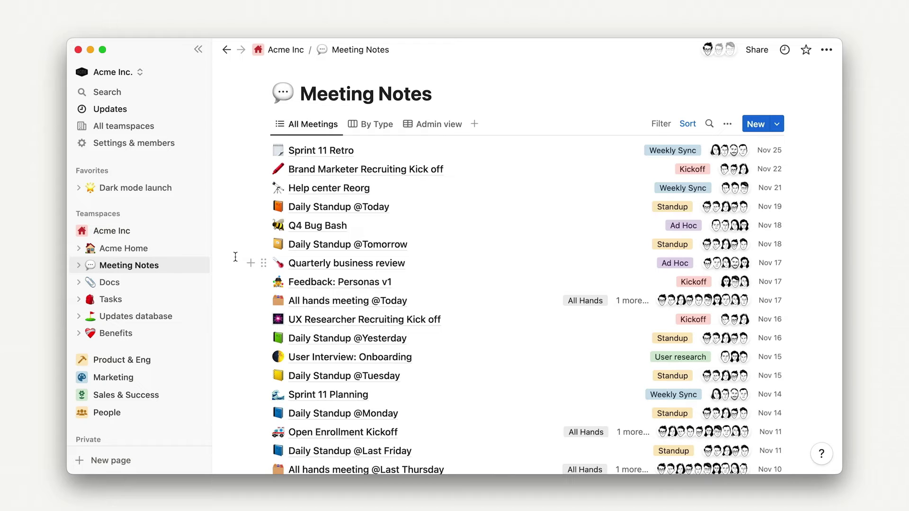
- On Dark mode launch, insert a /list of Meeting Notes under Meeting notes with a new view 'Notes'
left_click(147, 189)
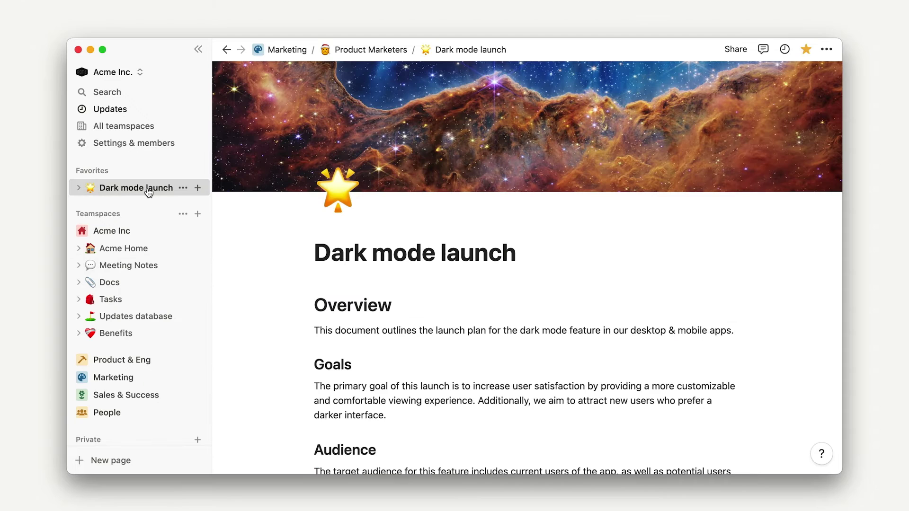
scroll(406, 299, "down", 10)
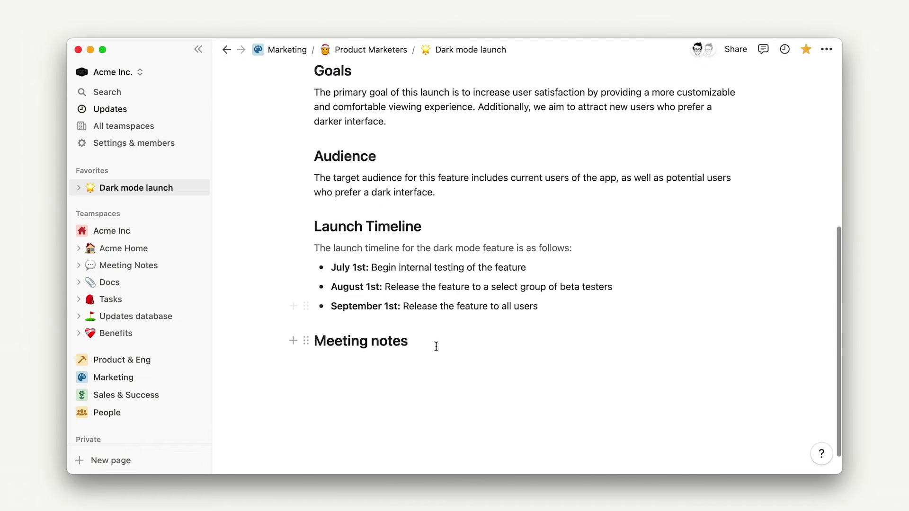
key("Return")
type("/list")
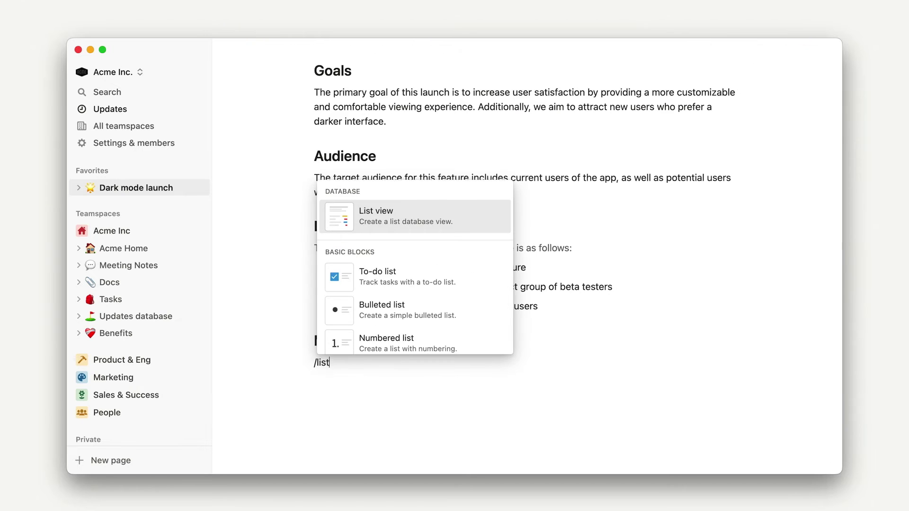
key("Return")
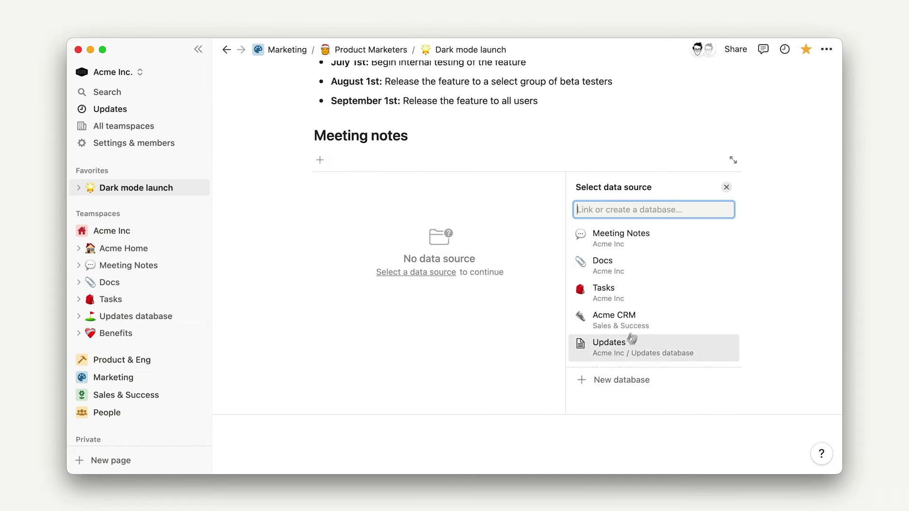
left_click(671, 242)
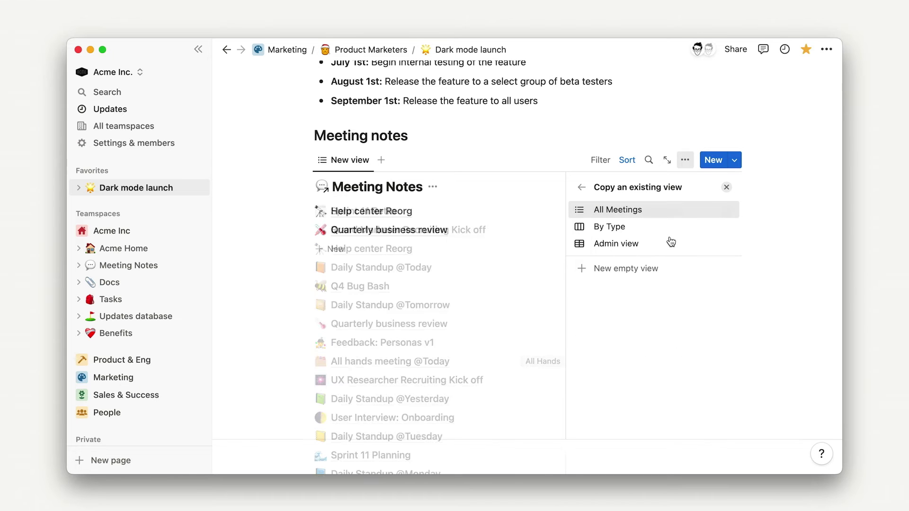
left_click(654, 272)
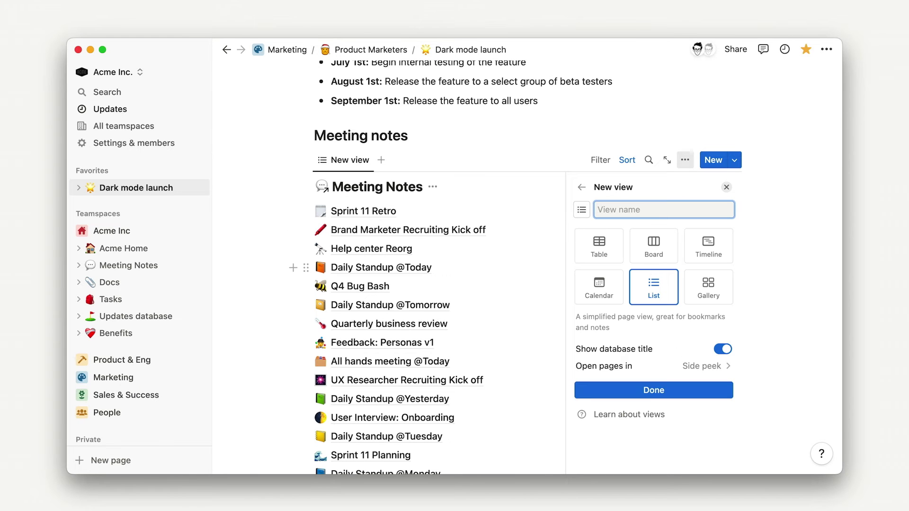
type("Notes")
left_click(650, 391)
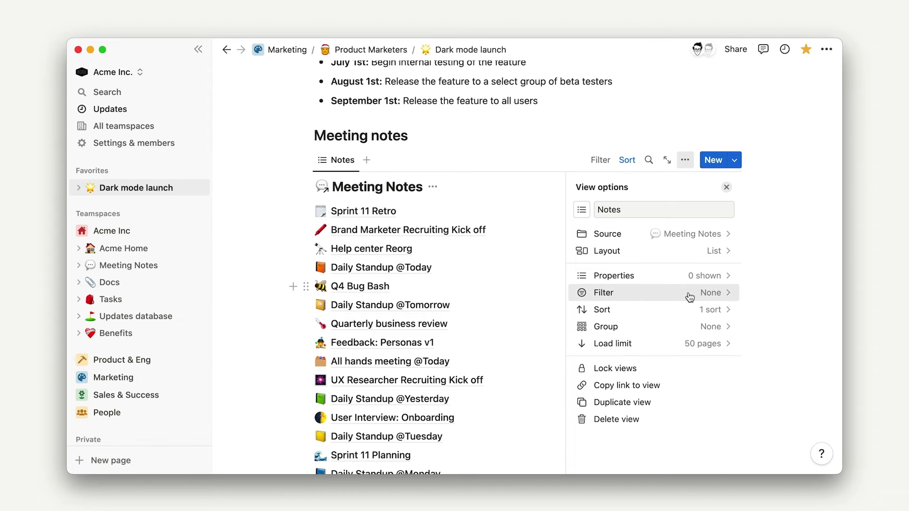
- Filter the Notes view to Project is Dark mode and save it for everyone
left_click(689, 293)
left_click(665, 268)
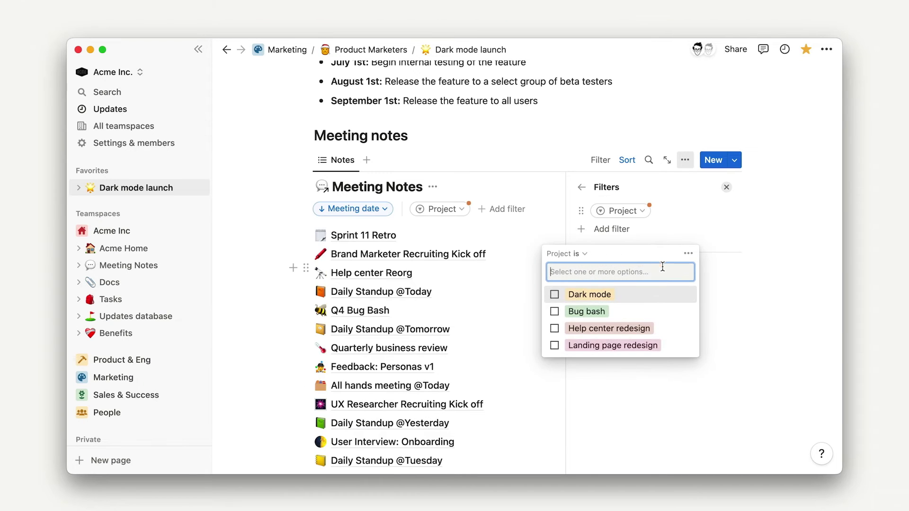
left_click(591, 295)
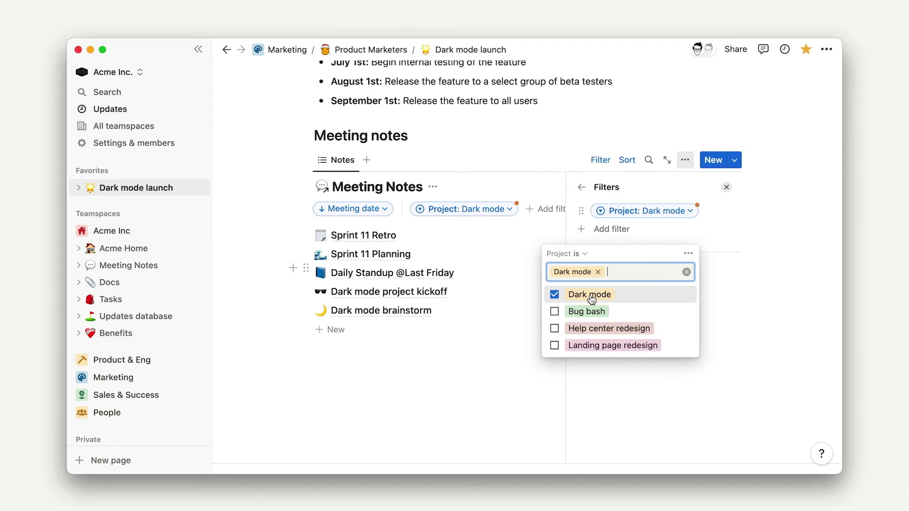
left_click(758, 275)
left_click(701, 261)
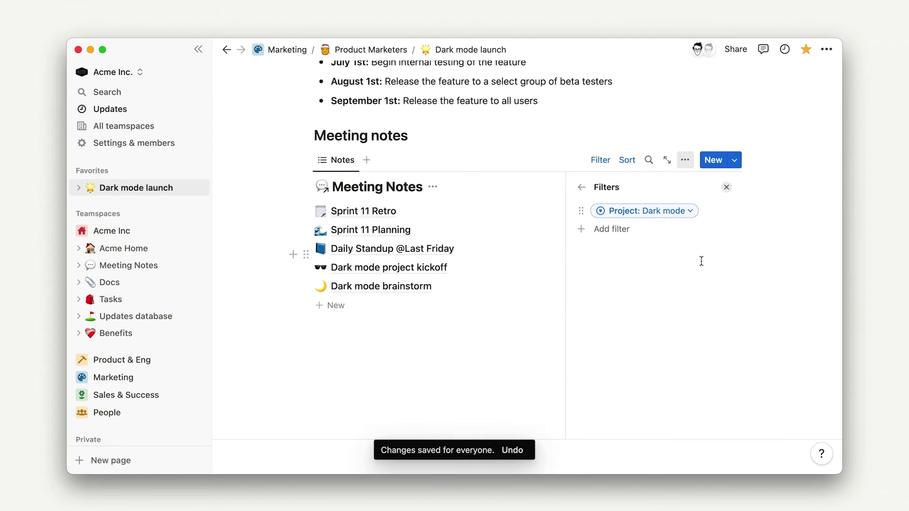
left_click(727, 188)
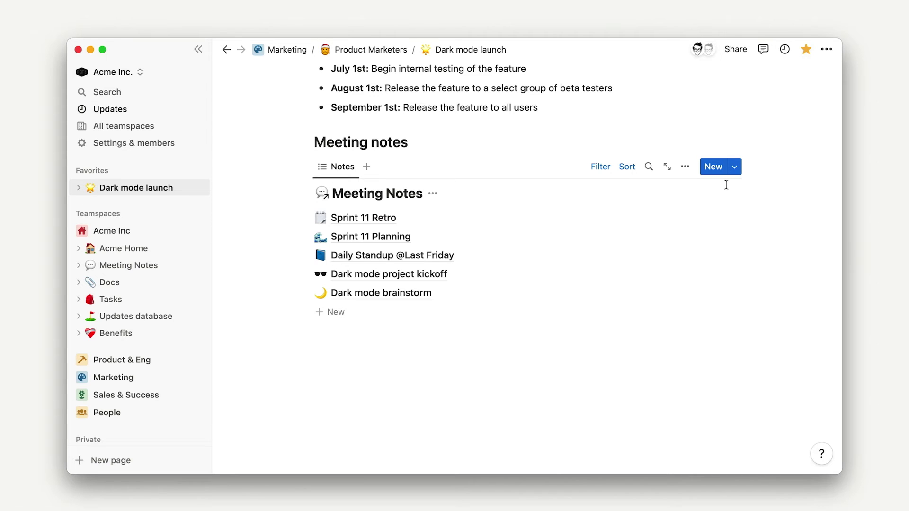
- Add a new entry titled 'New meeting' to the Notes list
left_click(376, 314)
type("New meeting")
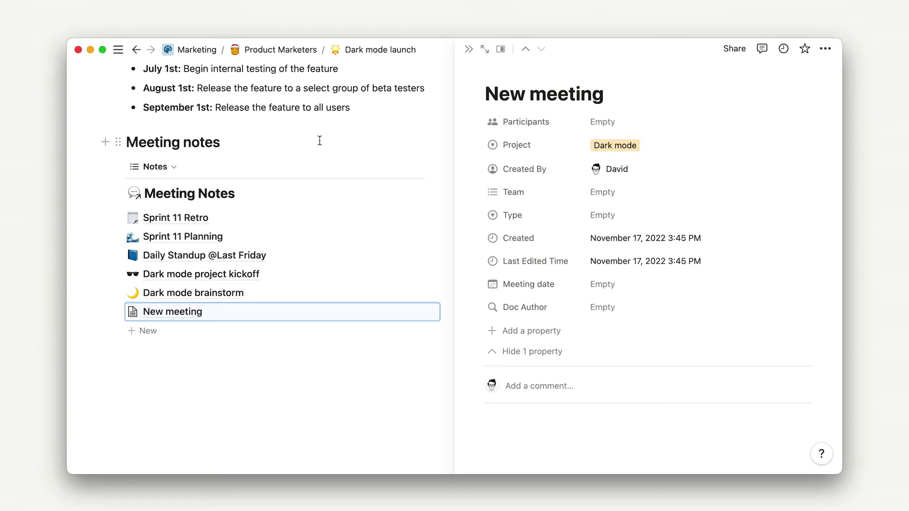
- Close the side peek and add a second view named 'Table' showing the Docs database as a table
left_click(274, 152)
key("Escape")
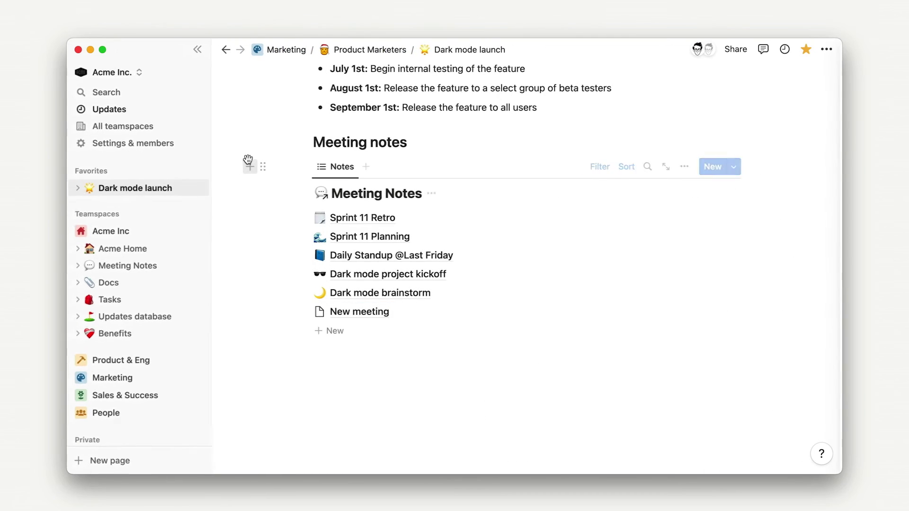
left_click(366, 169)
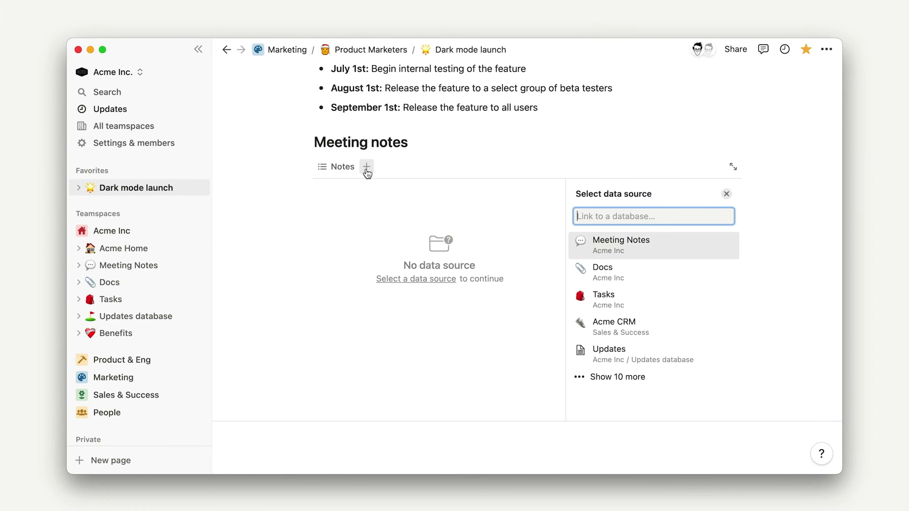
left_click(620, 273)
left_click(624, 302)
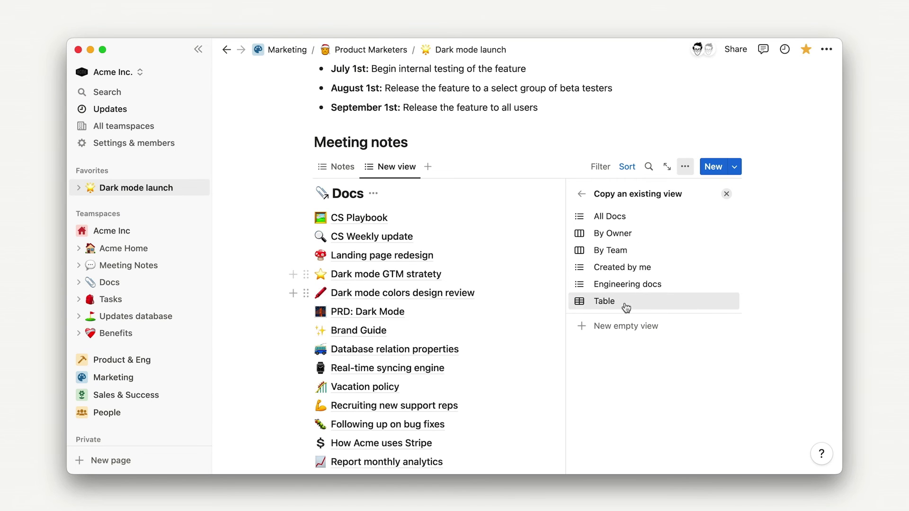
left_click(626, 332)
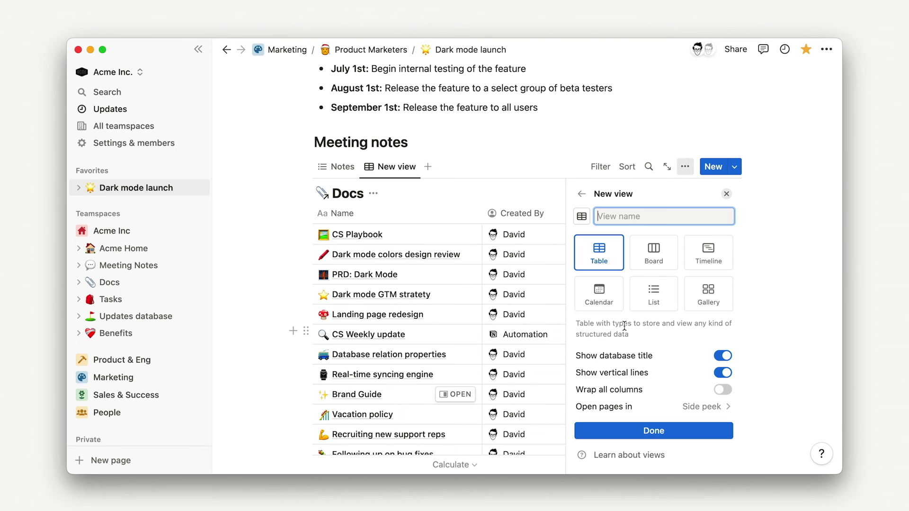
left_click(667, 431)
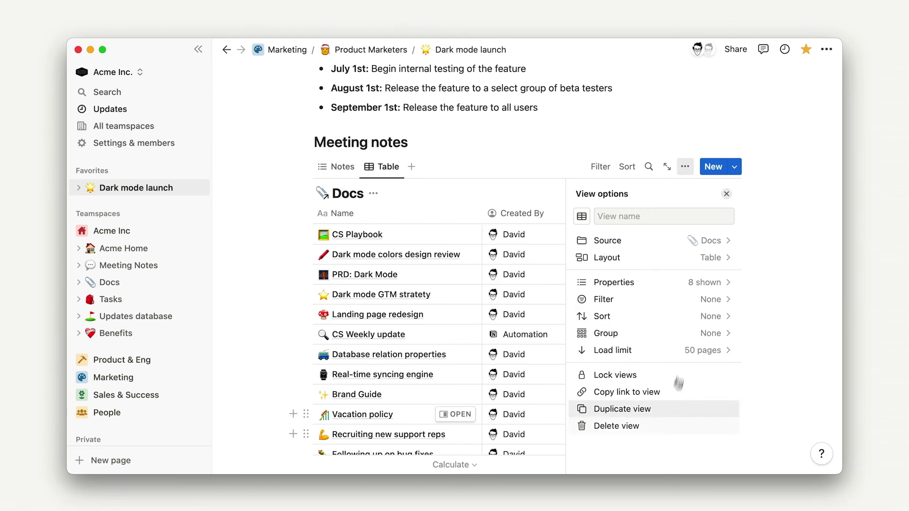
- Filter the Docs table to Project: Dark mode
left_click(699, 299)
left_click(663, 293)
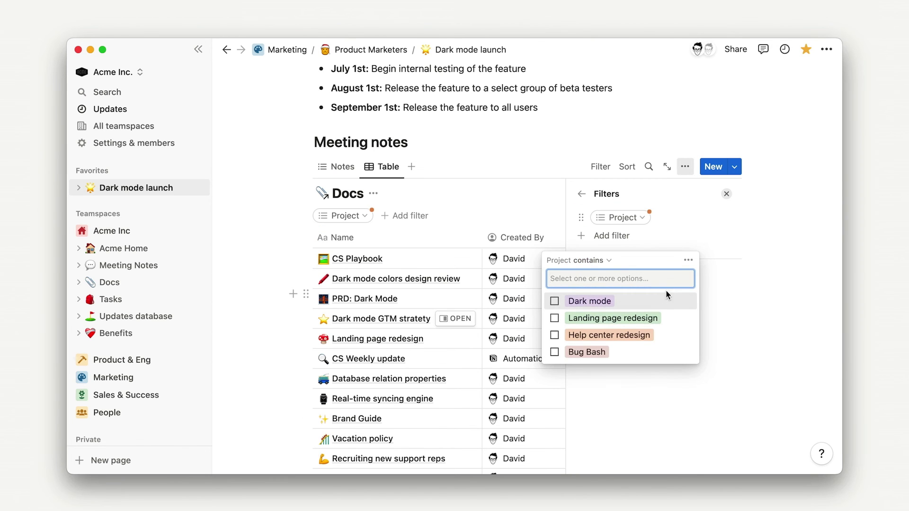
left_click(590, 302)
key("Escape")
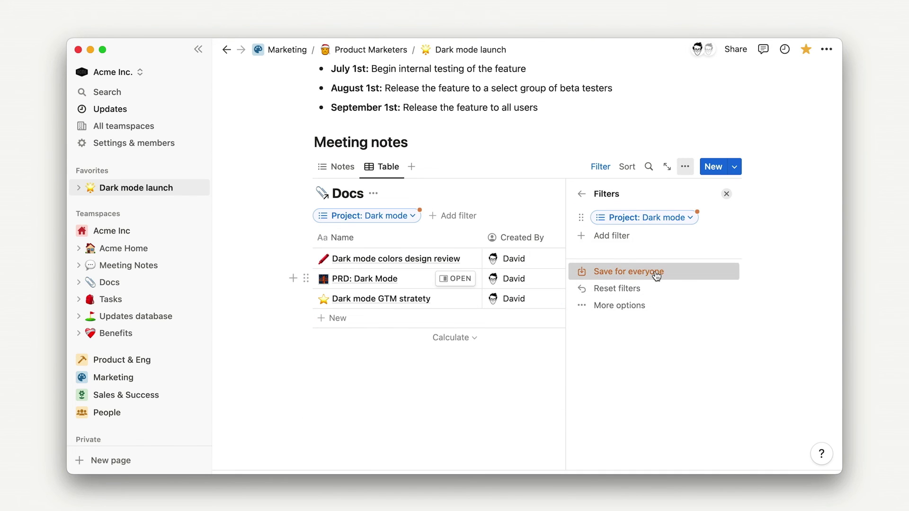